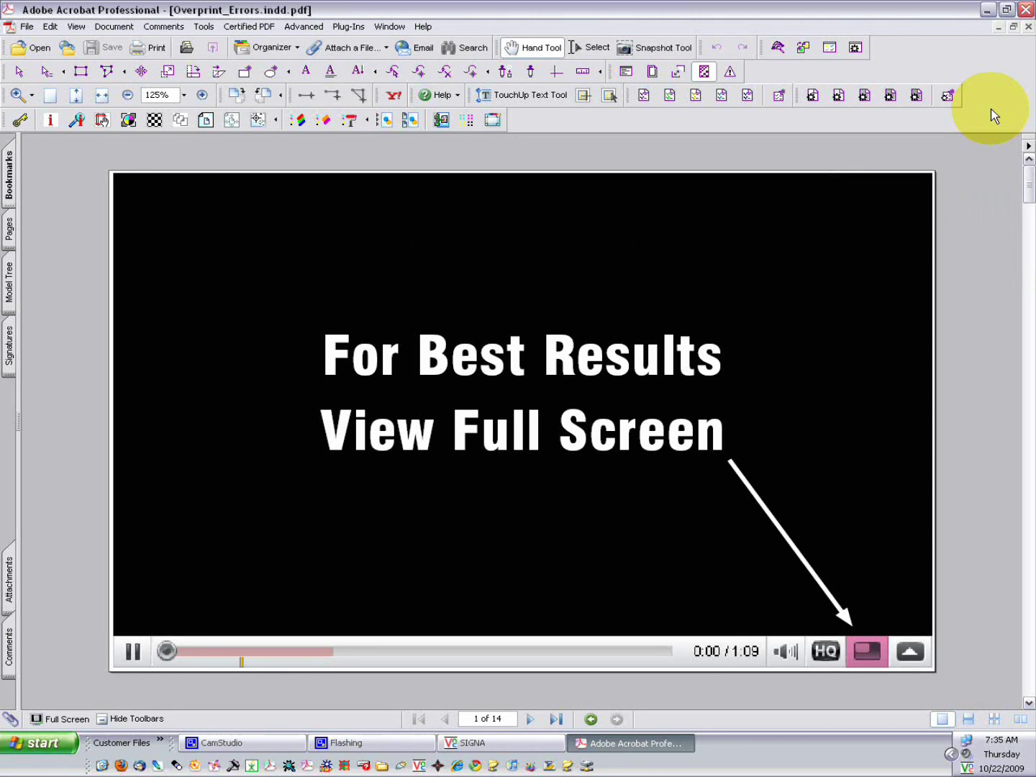
Step: Page down through the PDF to page 4, the Acrobat Professional Settings slide
{"action": "key", "text": "Page_Down"}
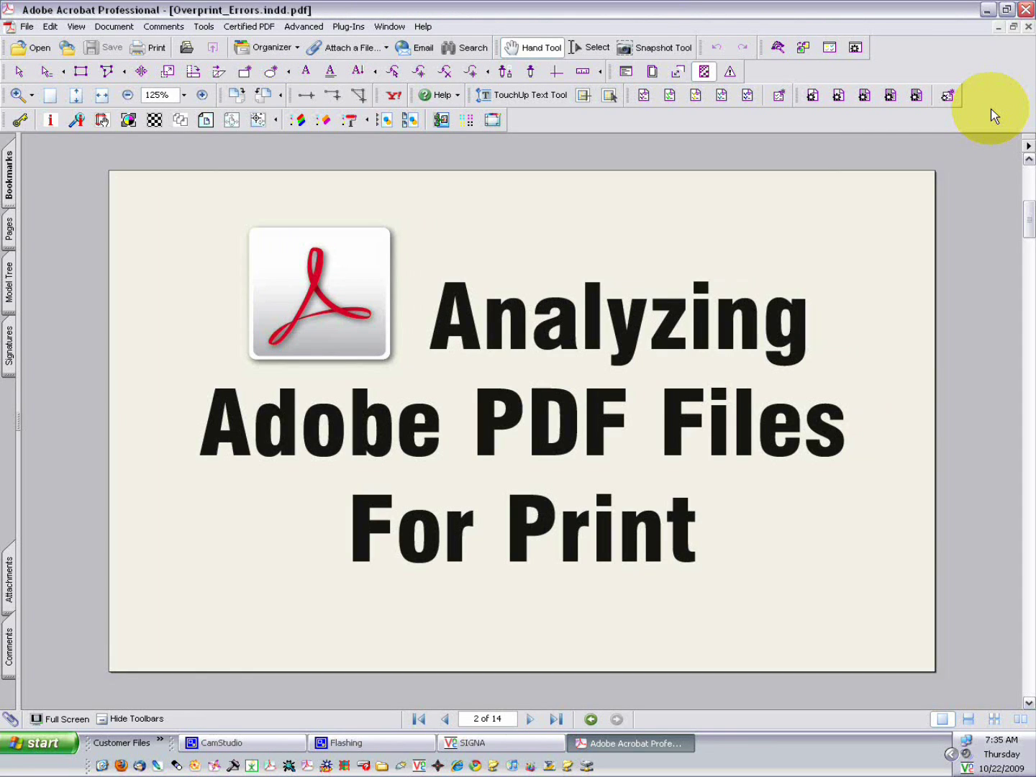
{"action": "key", "text": "Page_Down"}
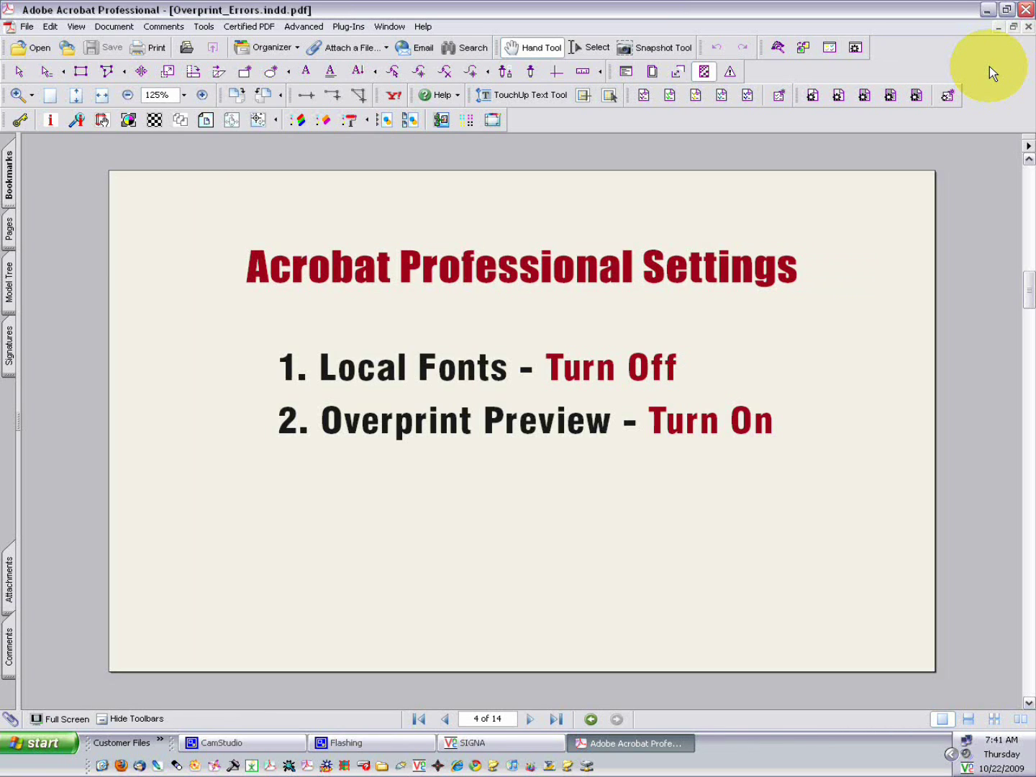
Step: From the Advanced menu, turn off Use Local Fonts and turn on Overprint Preview
{"action": "left_click", "coordinate": [303, 26]}
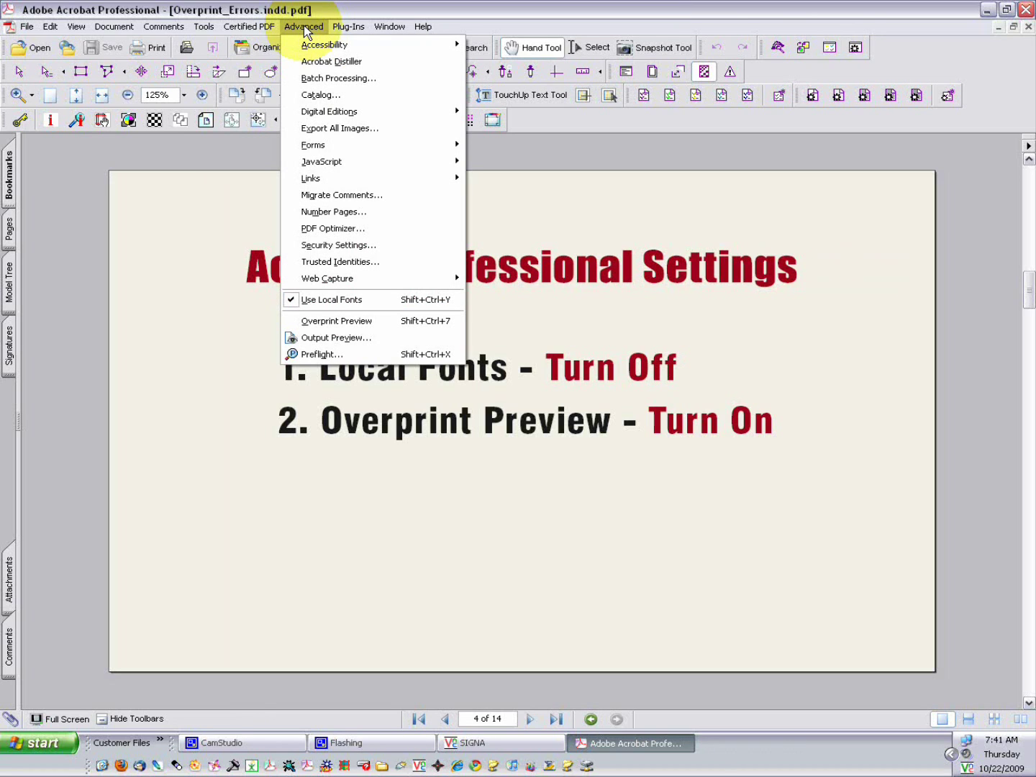
{"action": "left_click", "coordinate": [348, 307]}
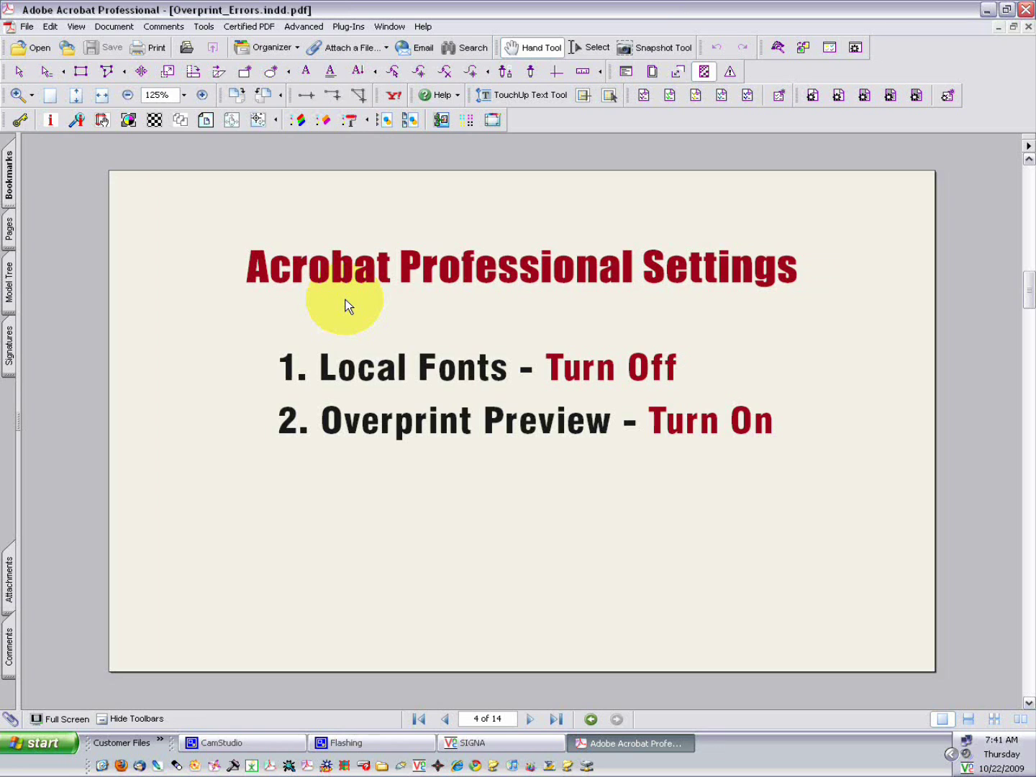
{"action": "left_click", "coordinate": [313, 25]}
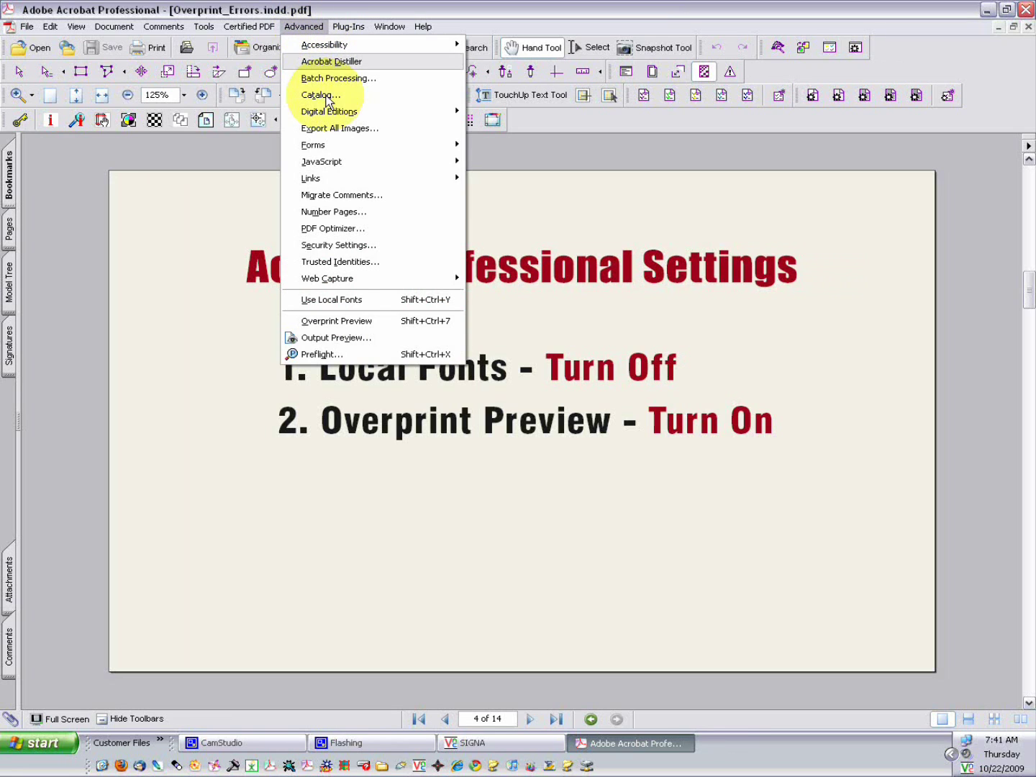
{"action": "left_click", "coordinate": [348, 324]}
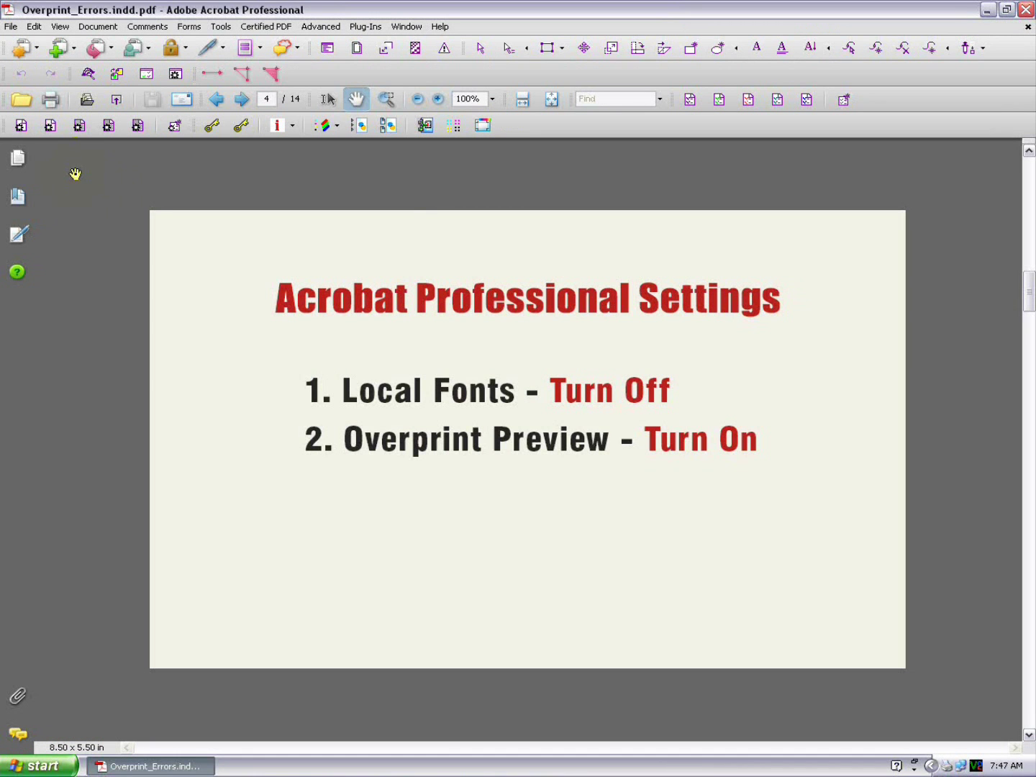
Step: In Preferences' Page Display settings, uncheck Use local fonts and check Overprint Preview
{"action": "left_click", "coordinate": [34, 26]}
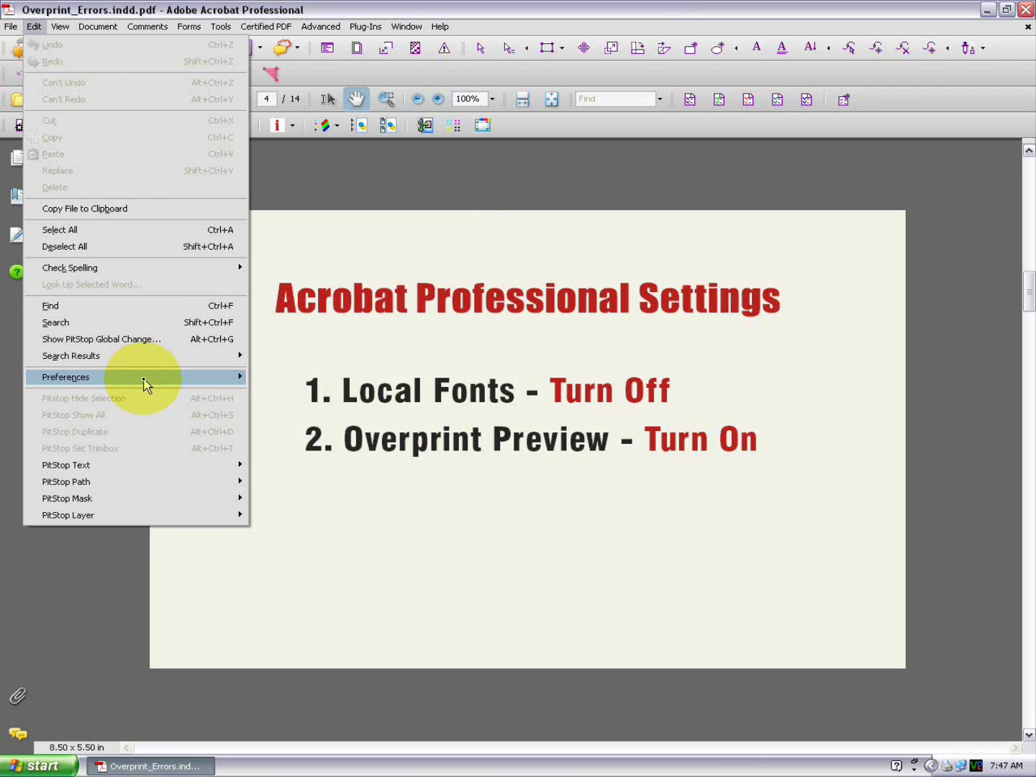
{"action": "mouse_move", "coordinate": [144, 381]}
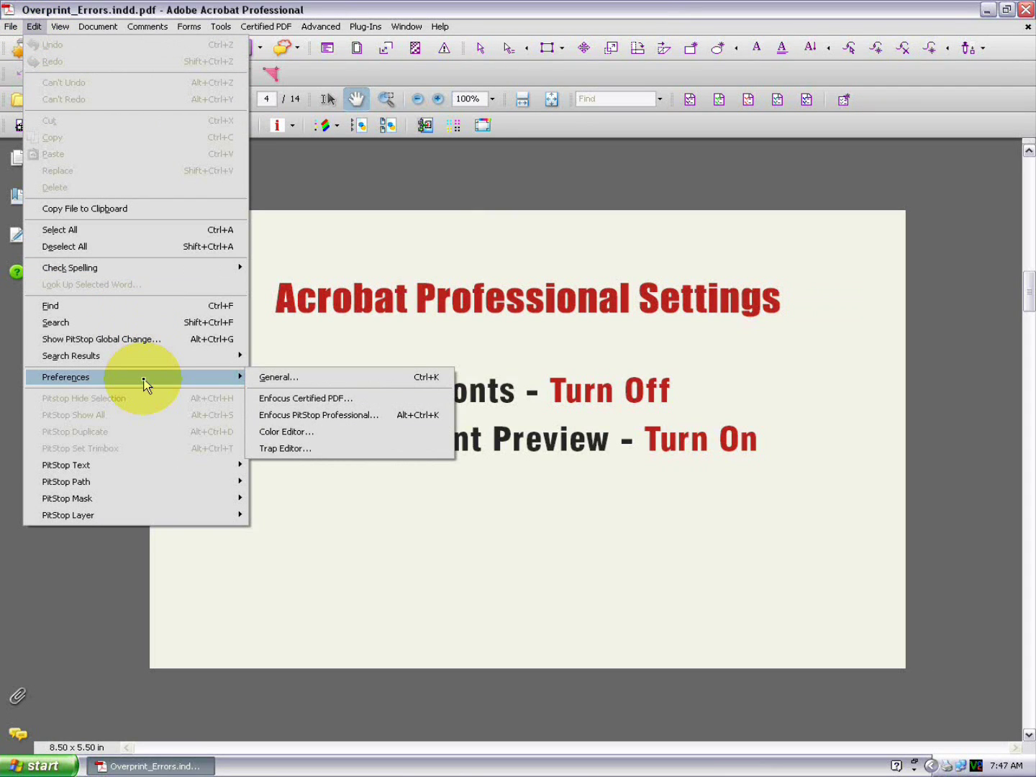
{"action": "left_click", "coordinate": [280, 377]}
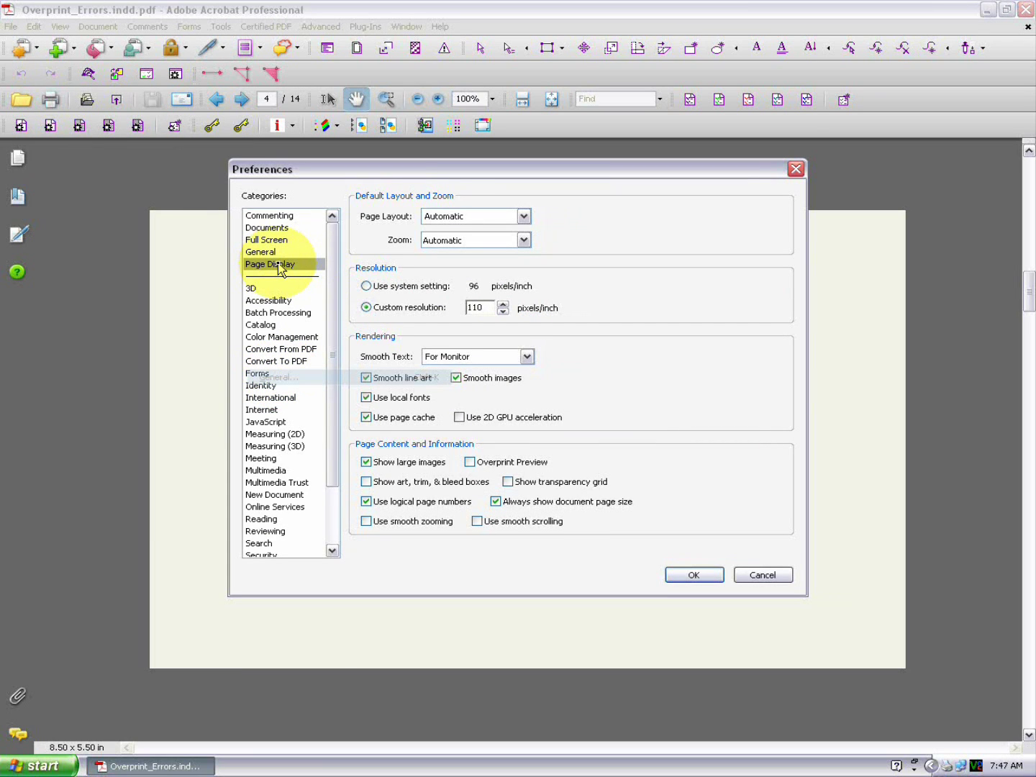
{"action": "left_click", "coordinate": [367, 398]}
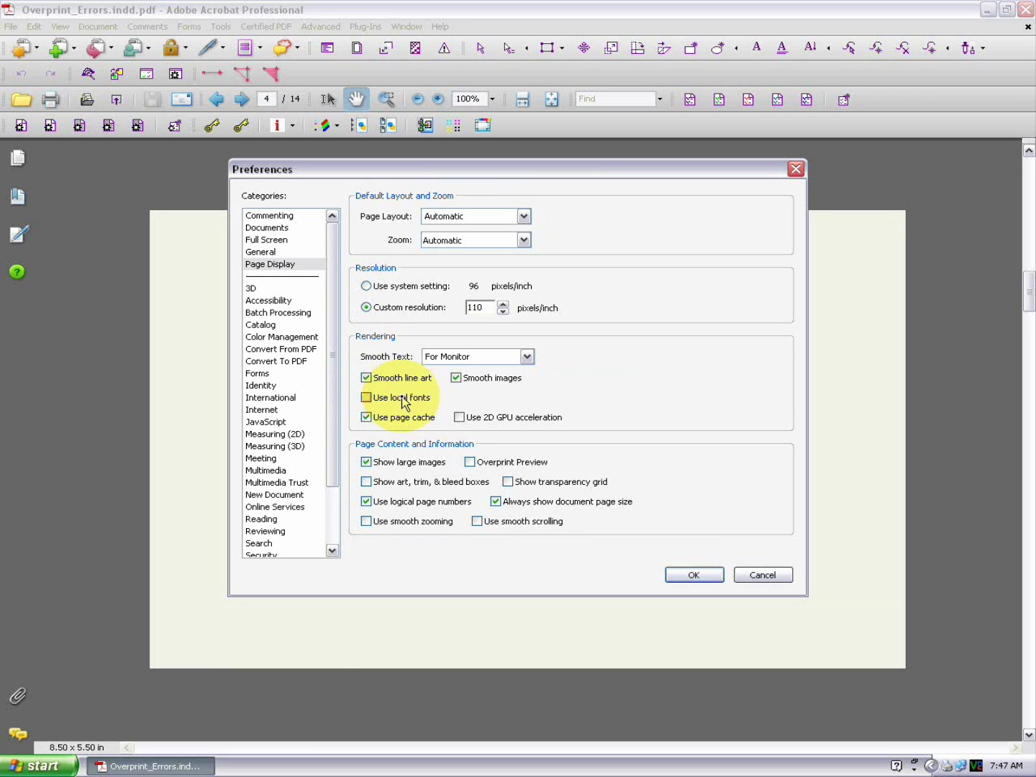
{"action": "left_click", "coordinate": [469, 462]}
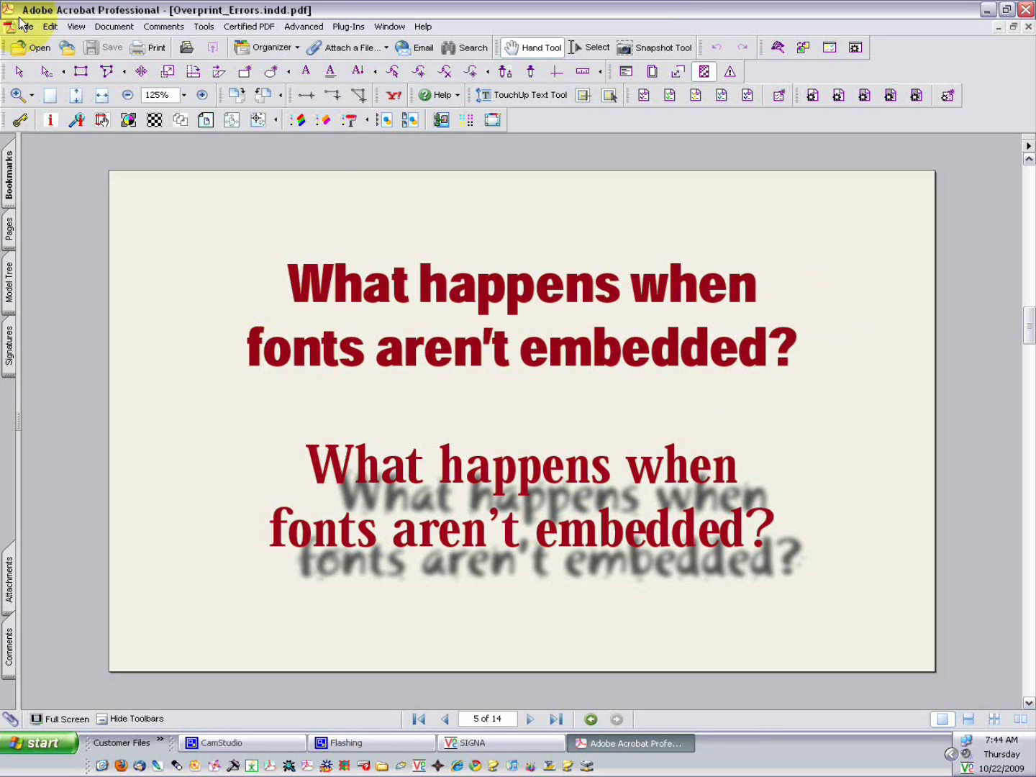
Step: Review the Fonts tab of Document Properties: Impact and Khaki-Two substituted, Swiss721BT-BlackCondensed embedded
{"action": "left_click", "coordinate": [25, 26]}
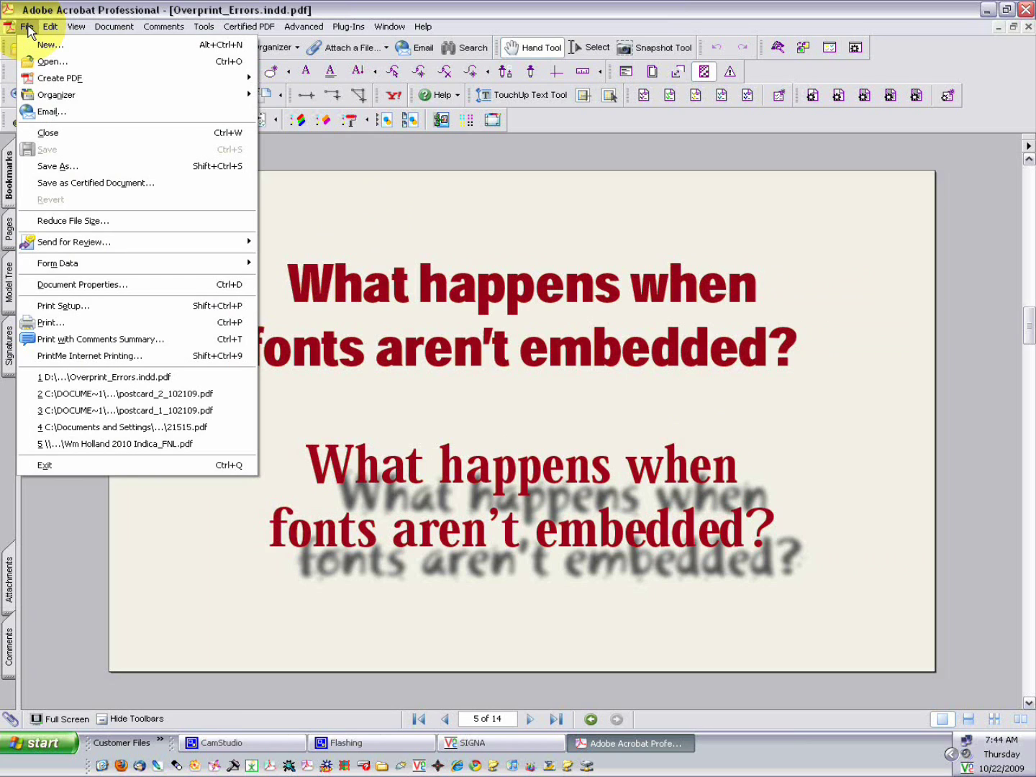
{"action": "left_click", "coordinate": [74, 284]}
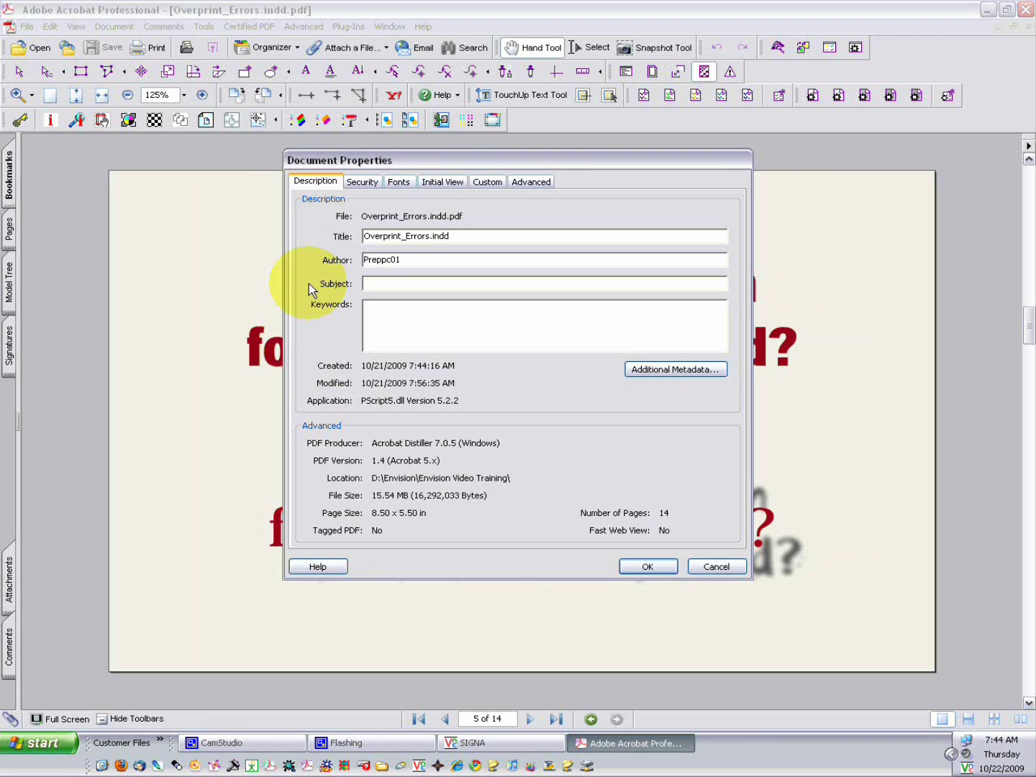
{"action": "left_click", "coordinate": [399, 188]}
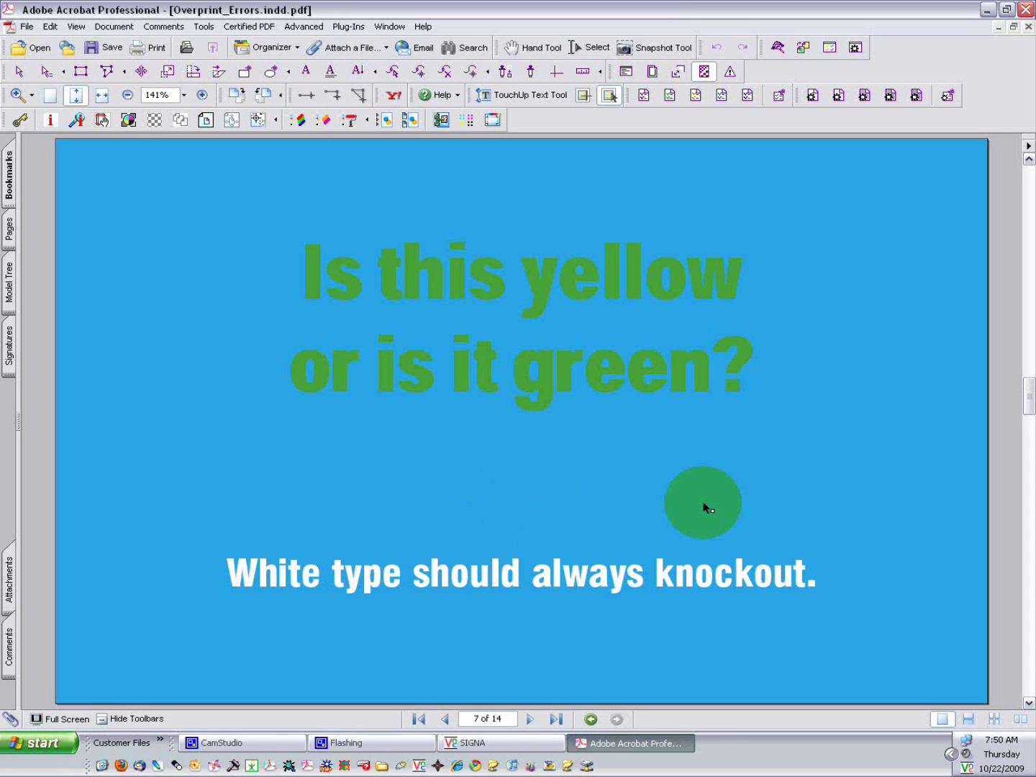
Step: Turn Overprint Preview off from the Advanced menu
{"action": "left_click", "coordinate": [335, 106]}
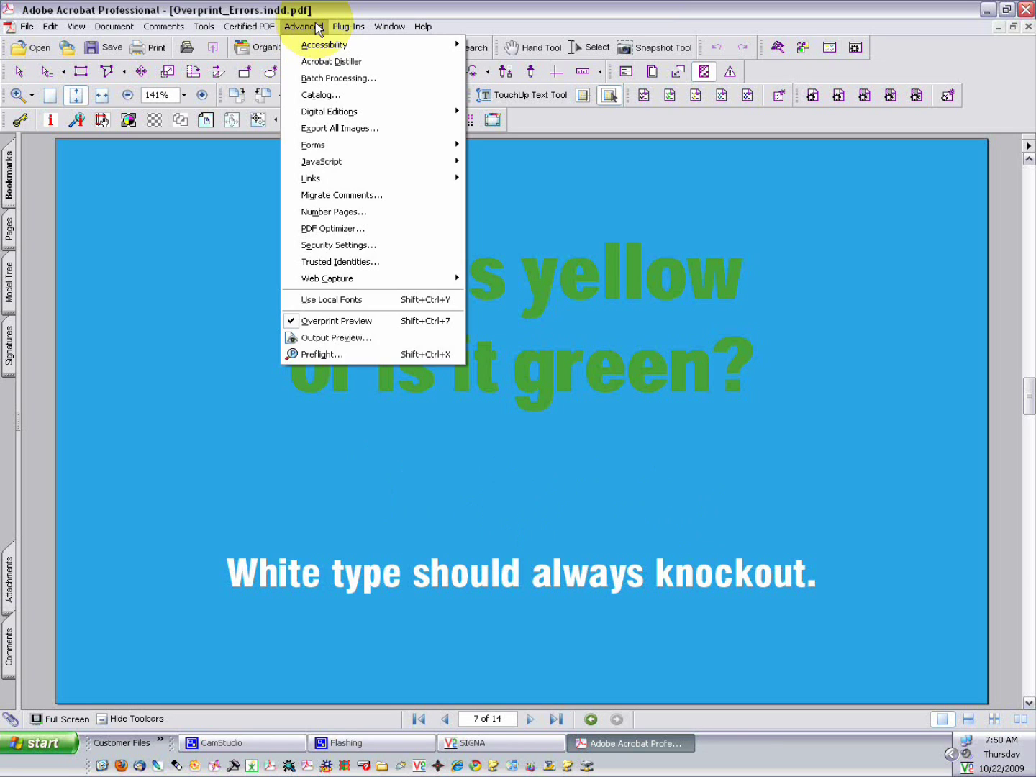
{"action": "left_click", "coordinate": [298, 27]}
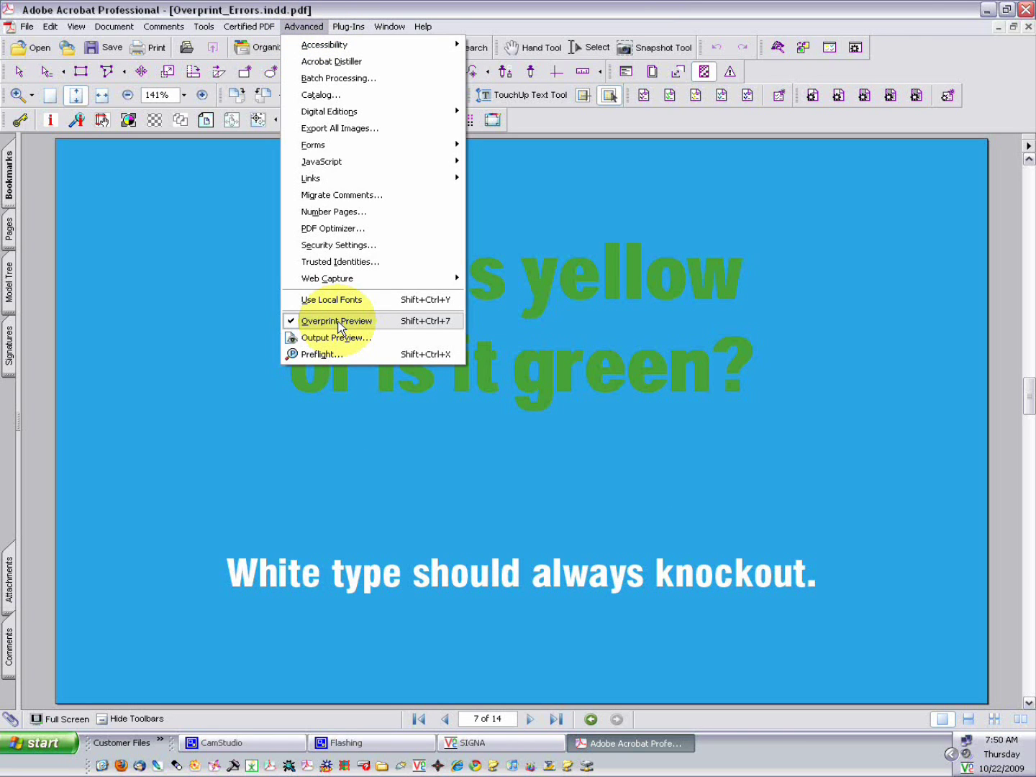
{"action": "left_click", "coordinate": [338, 321]}
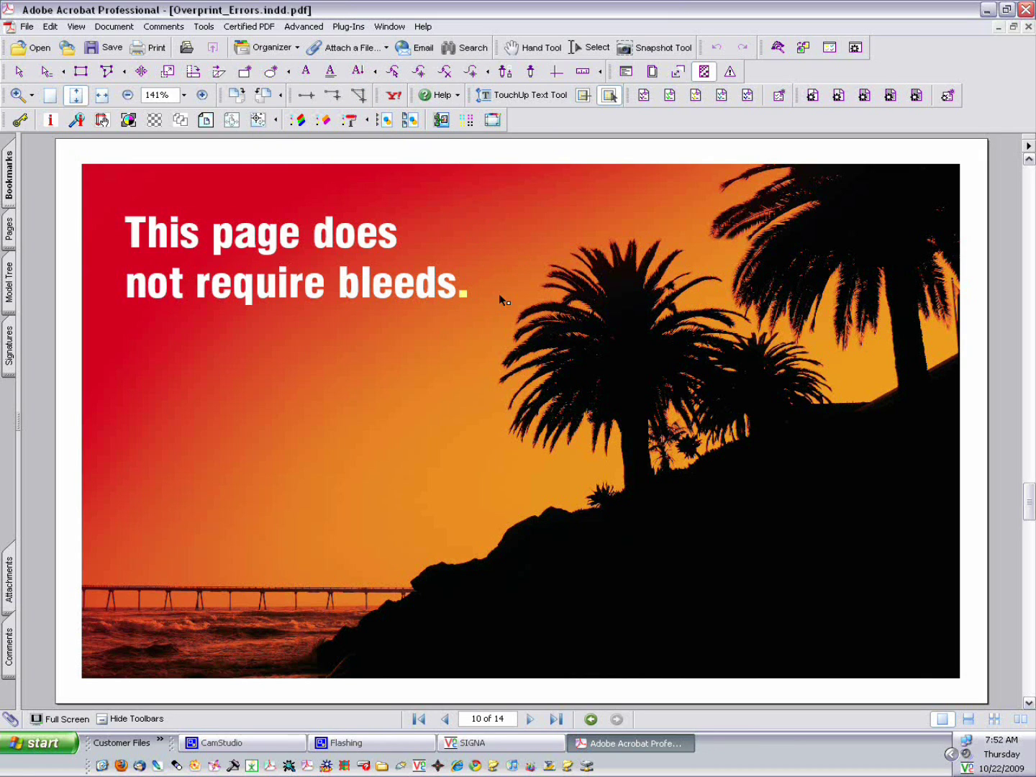
Step: Check the page size box on page 10, then scroll to page 11, which lacks required bleeds
{"action": "left_click", "coordinate": [438, 173]}
{"action": "mouse_move", "coordinate": [82, 691]}
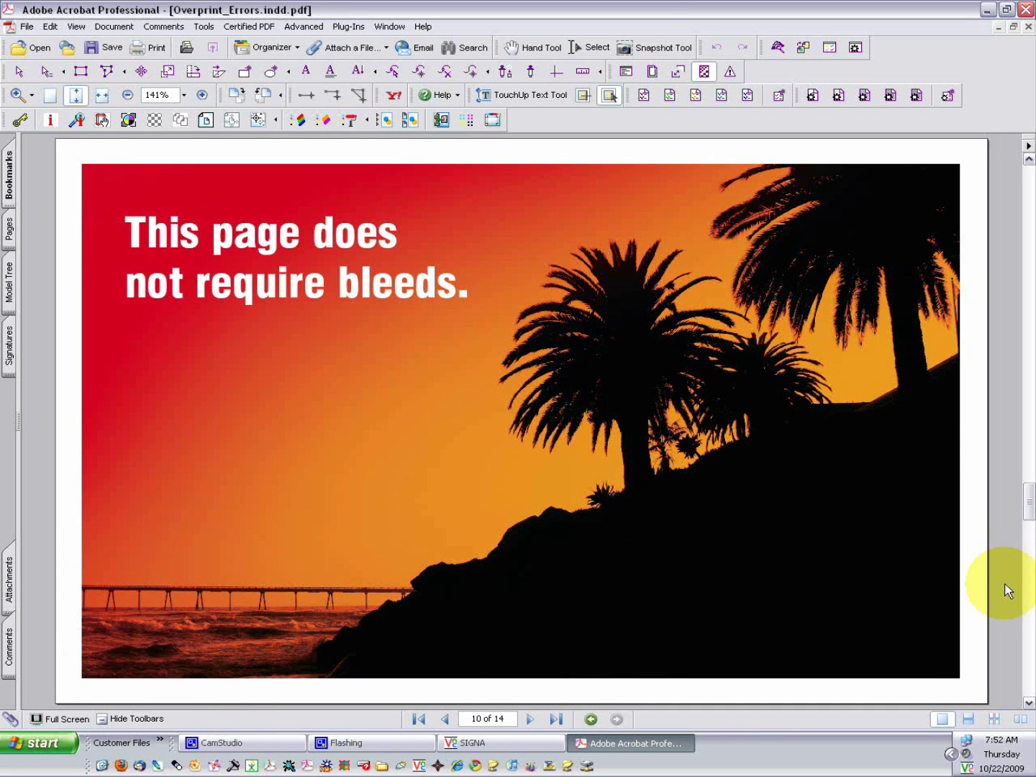
{"action": "scroll", "coordinate": [1005, 586], "scroll_direction": "down", "scroll_amount": 2}
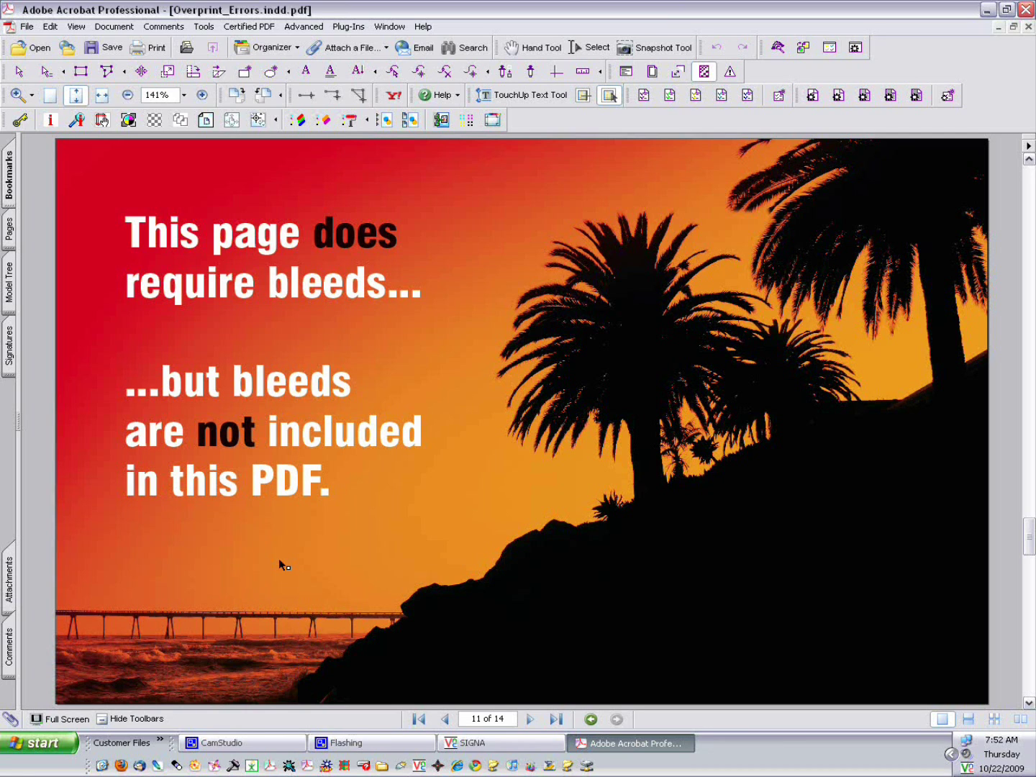
Step: Scroll to page 12, the sunset slide with bleeds included and crop marks
{"action": "scroll", "coordinate": [281, 564], "scroll_direction": "down", "scroll_amount": 1}
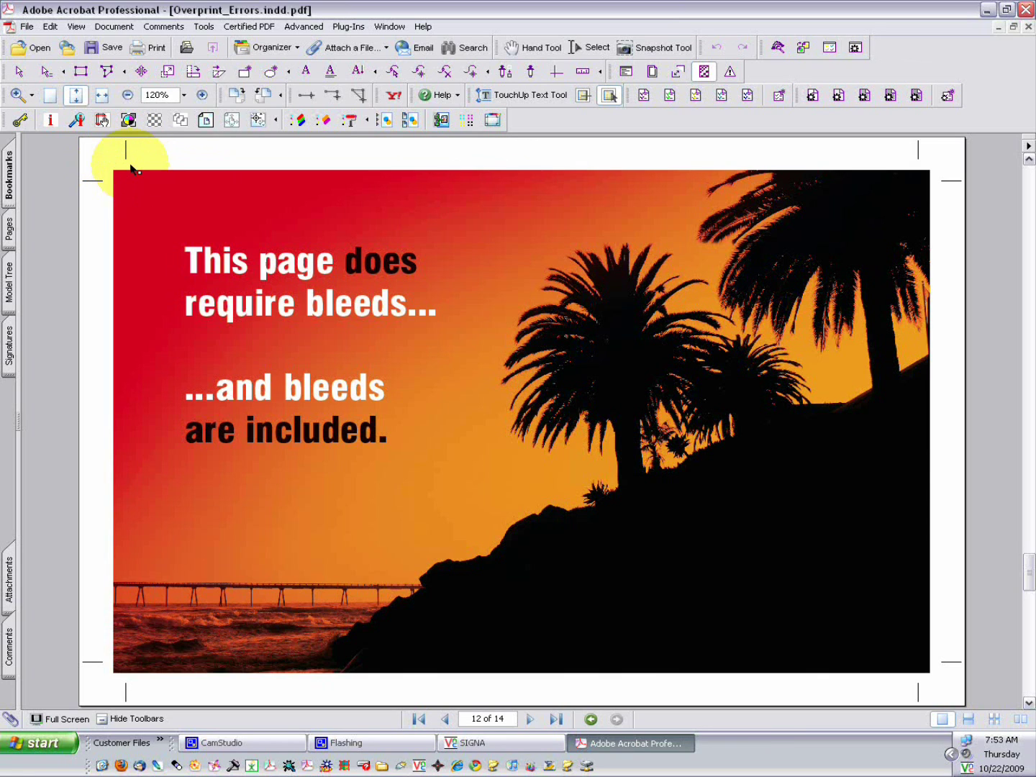
Step: Move the PDF Assistant: Geometry Control dialog to the centre and close it
{"action": "left_click", "coordinate": [101, 120]}
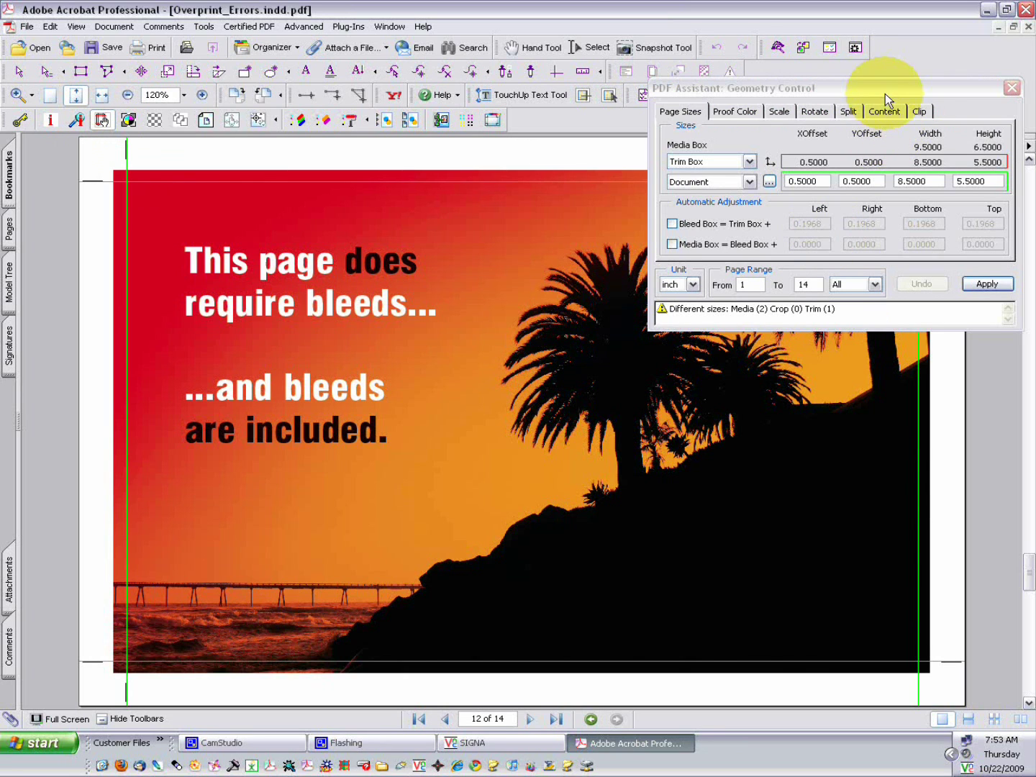
{"action": "left_click_drag", "start_coordinate": [885, 94], "coordinate": [685, 299]}
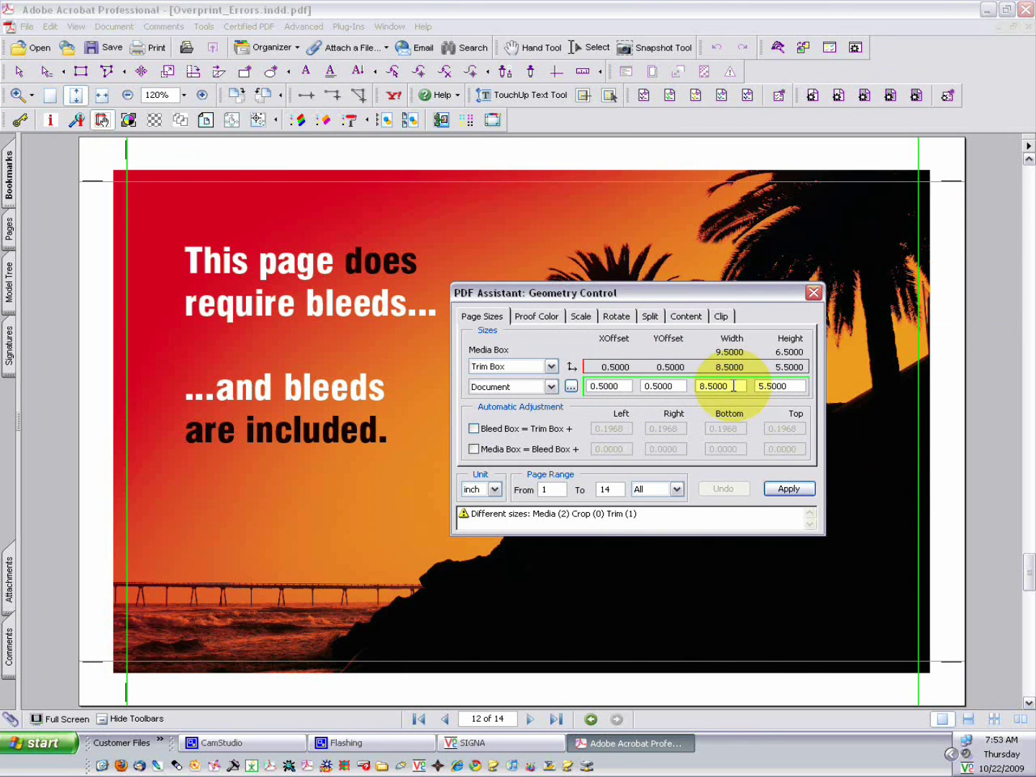
{"action": "left_click", "coordinate": [813, 294]}
Step: Scroll to page 13 and start a Preflight check from the Advanced menu
{"action": "scroll", "coordinate": [999, 613], "scroll_direction": "down", "scroll_amount": 2}
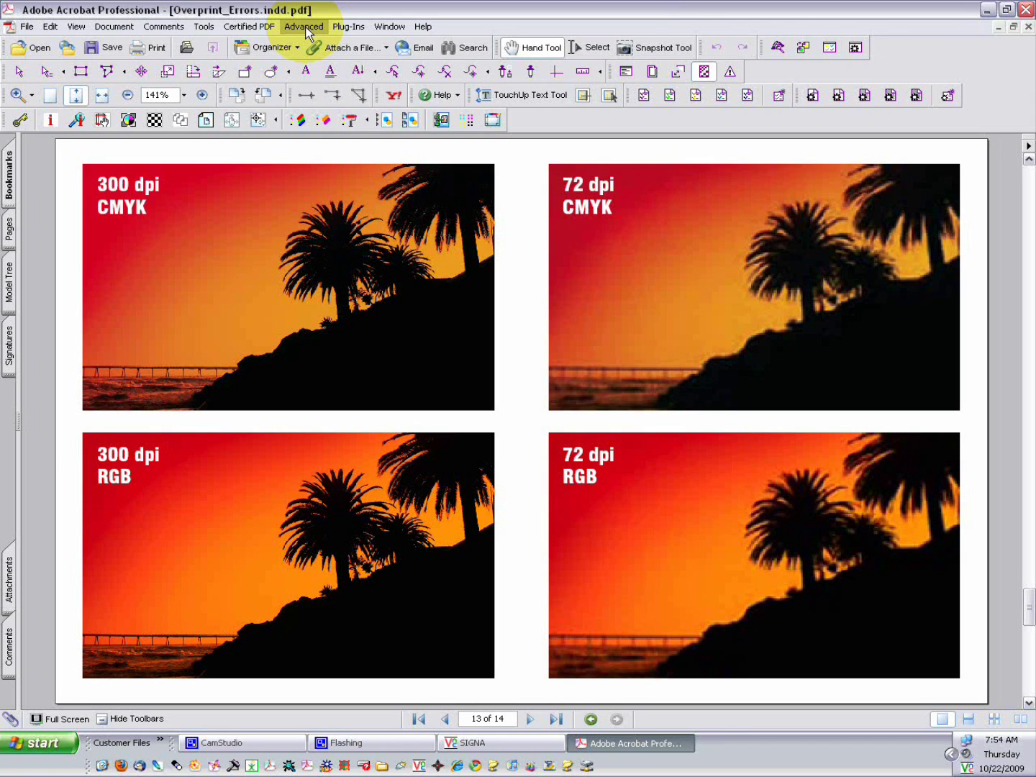
{"action": "left_click", "coordinate": [305, 27]}
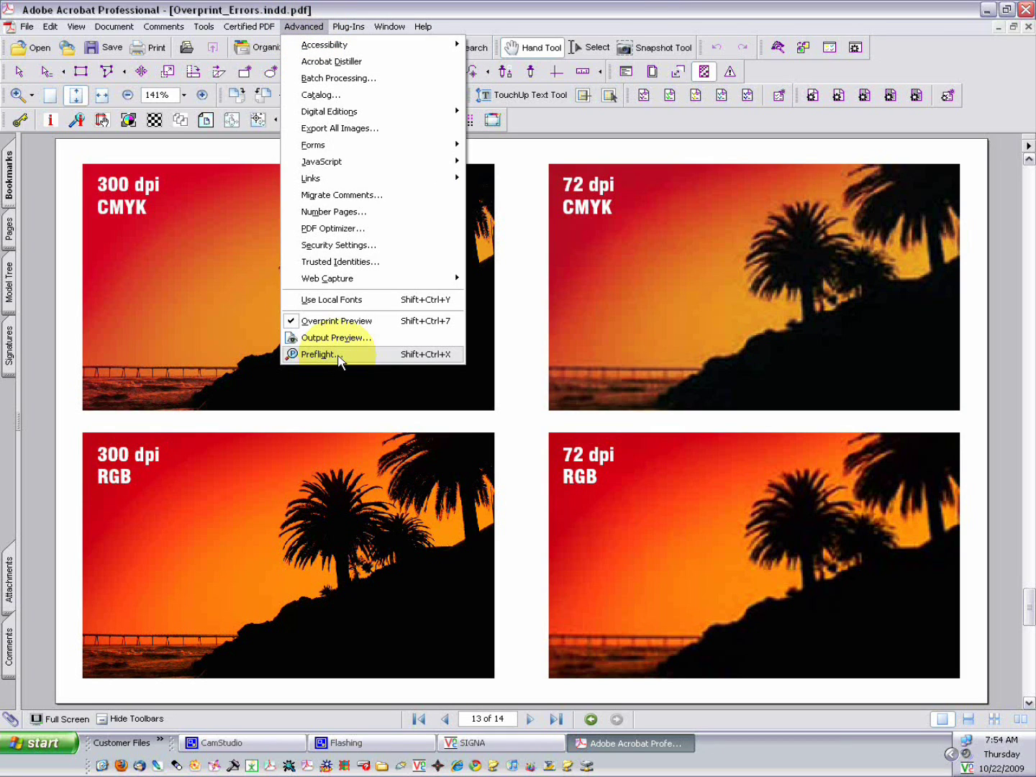
{"action": "left_click", "coordinate": [339, 352]}
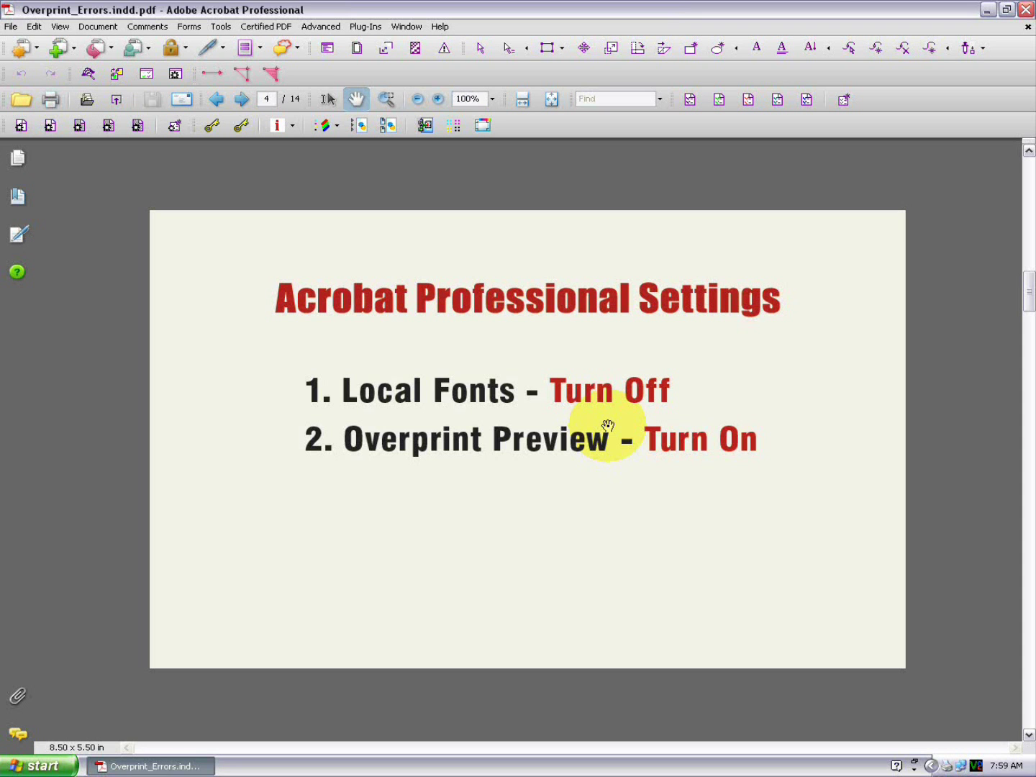
Step: Open the Preflight profiles and scroll the document to page 13's 300 and 72 dpi images
{"action": "left_click", "coordinate": [322, 25]}
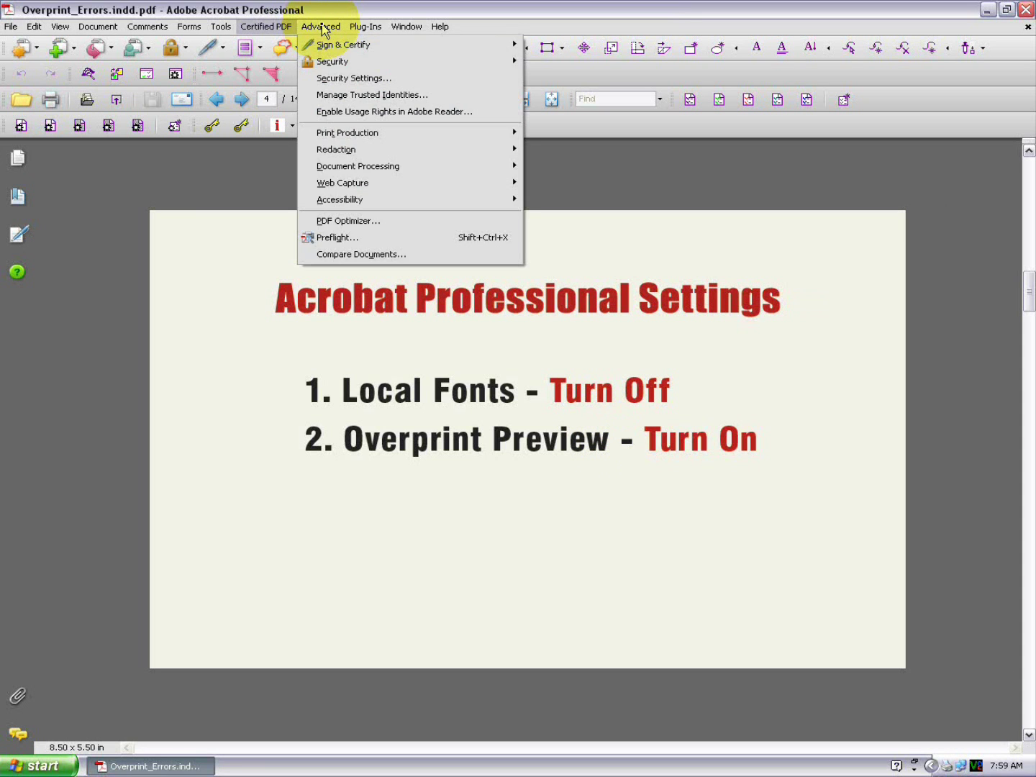
{"action": "left_click", "coordinate": [351, 240]}
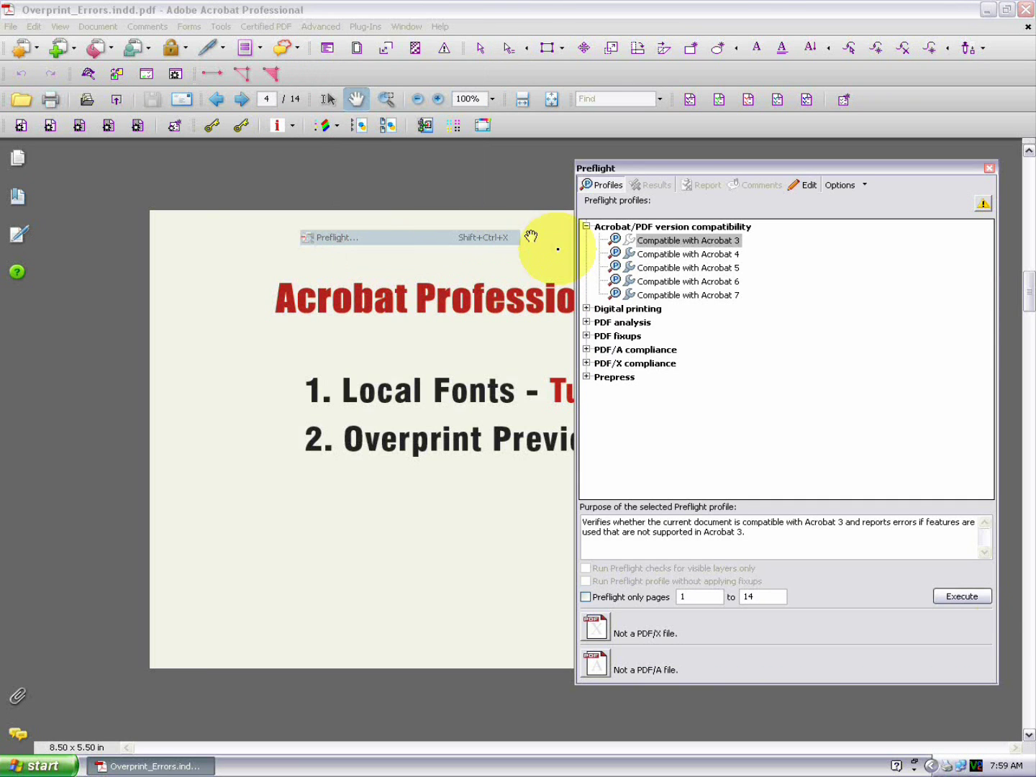
{"action": "left_click", "coordinate": [993, 696]}
{"action": "scroll", "coordinate": [993, 702], "scroll_direction": "down", "scroll_amount": 2}
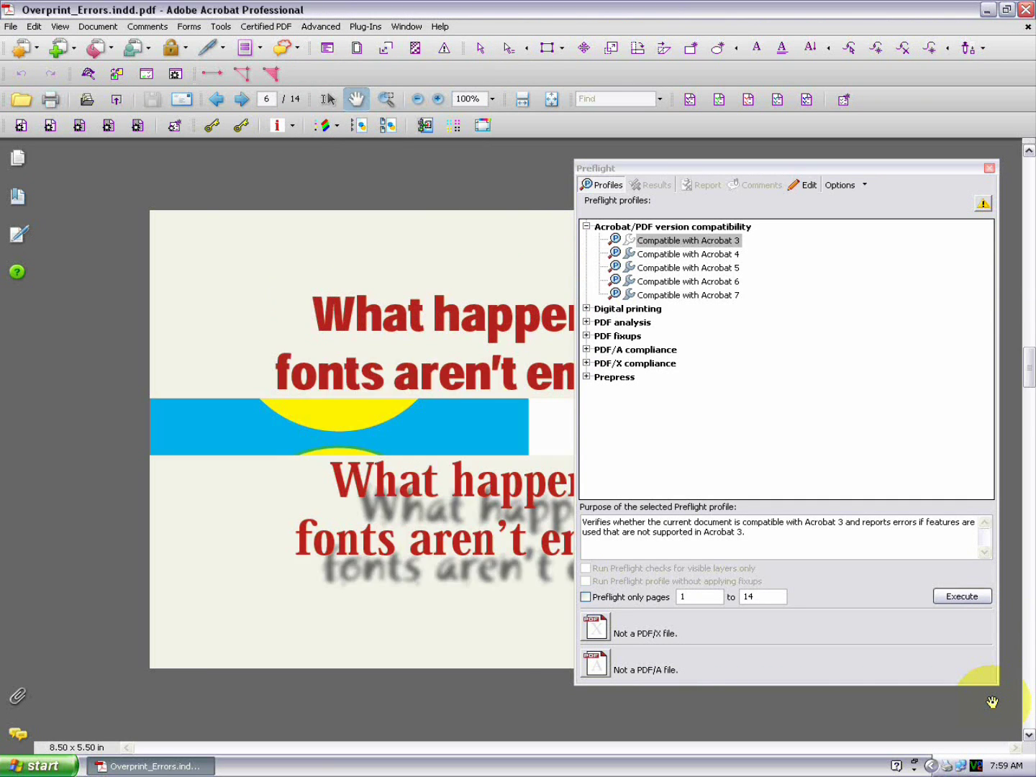
{"action": "scroll", "coordinate": [993, 702], "scroll_direction": "down", "scroll_amount": 3}
{"action": "scroll", "coordinate": [992, 702], "scroll_direction": "down", "scroll_amount": 3}
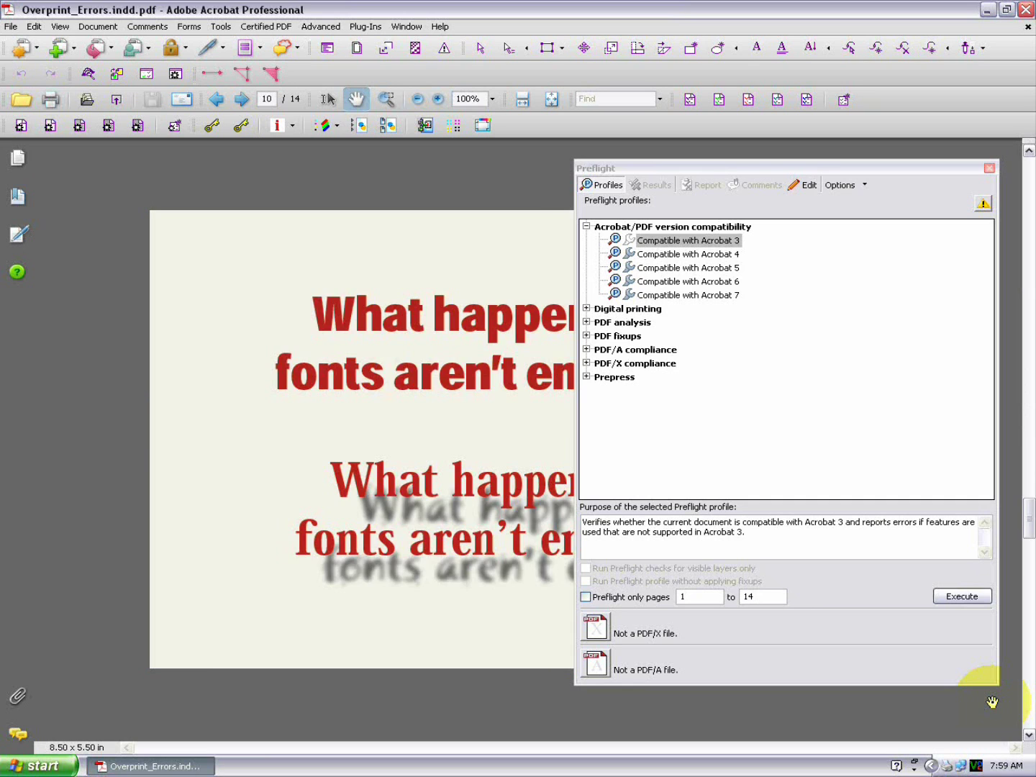
{"action": "scroll", "coordinate": [993, 702], "scroll_direction": "down", "scroll_amount": 2}
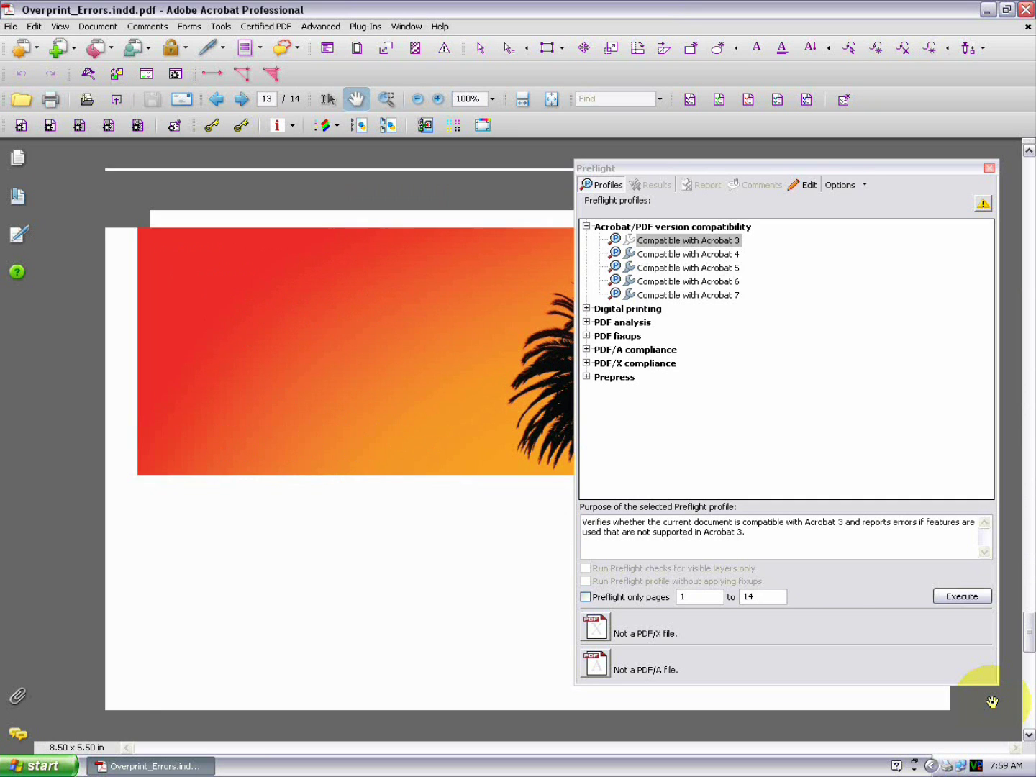
{"action": "scroll", "coordinate": [993, 702], "scroll_direction": "up", "scroll_amount": 1}
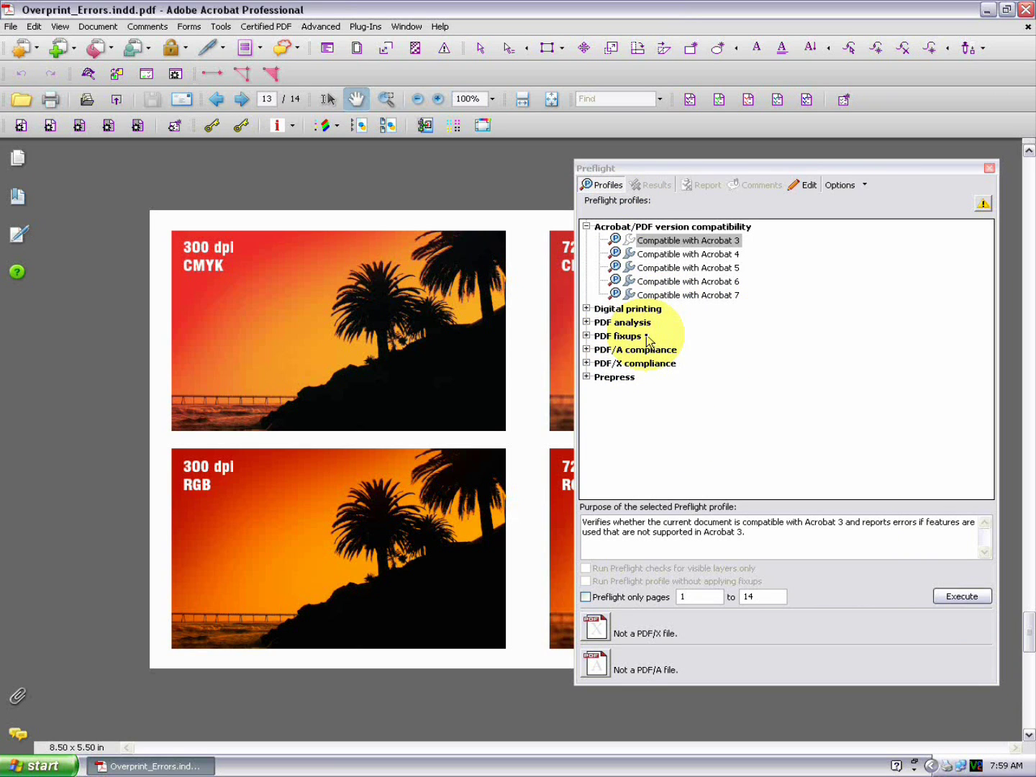
Step: Run the 'List all images' profile from the PDF analysis group in Preflight
{"action": "left_click", "coordinate": [586, 322]}
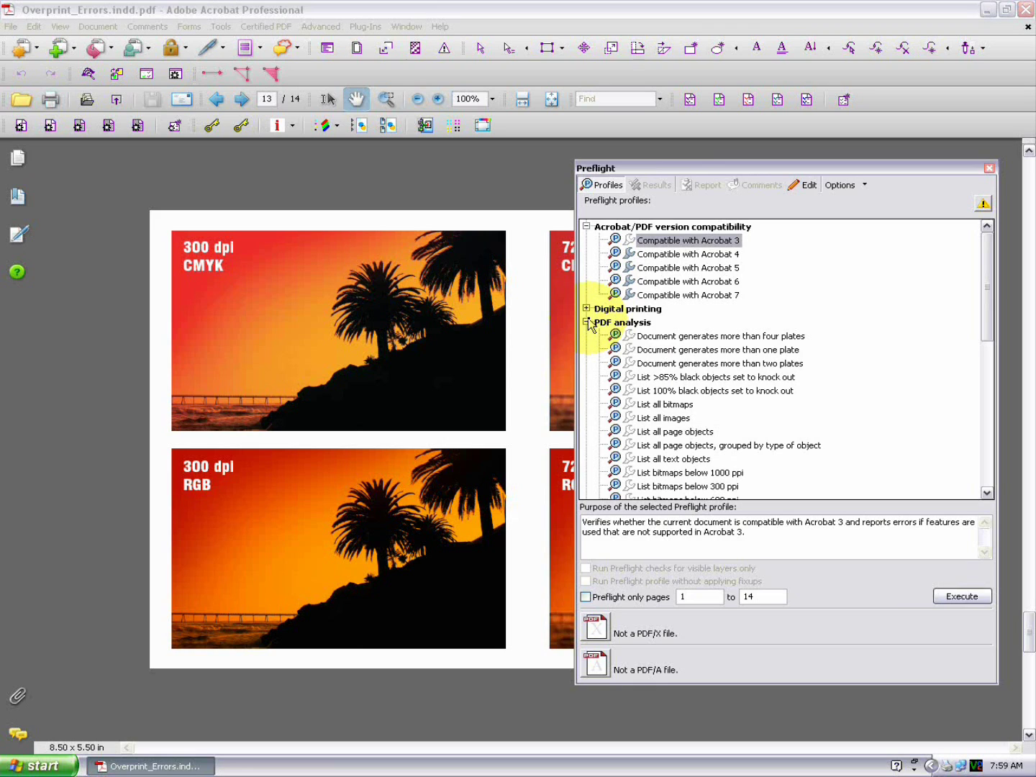
{"action": "left_click", "coordinate": [661, 417]}
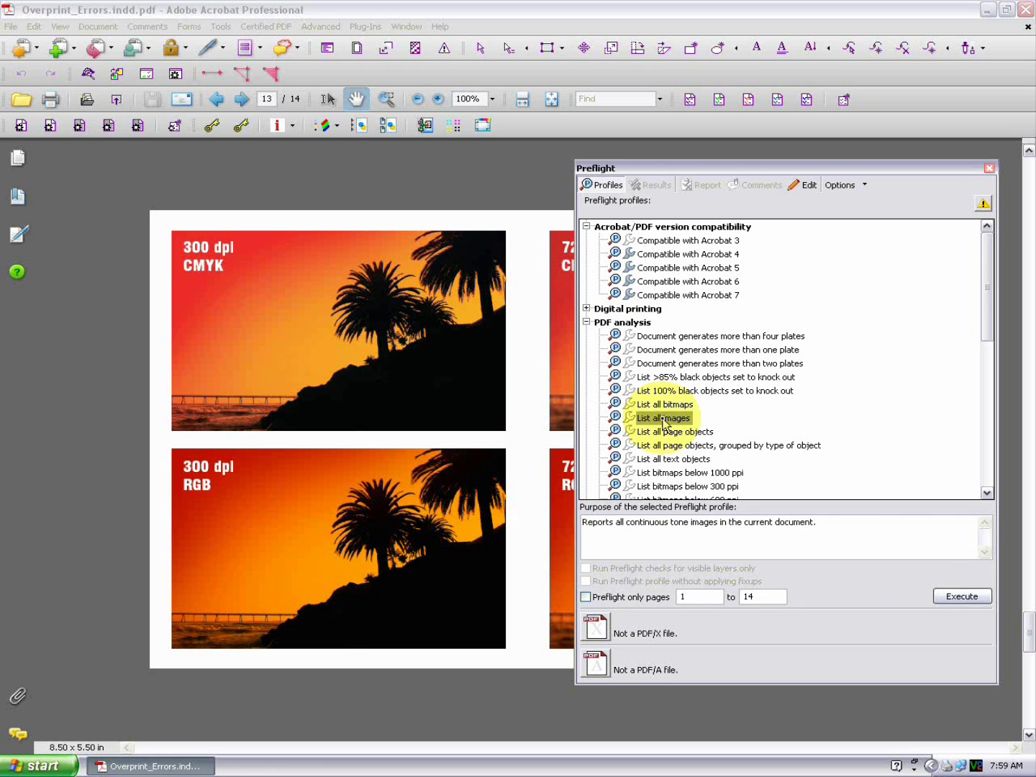
{"action": "left_click", "coordinate": [962, 596]}
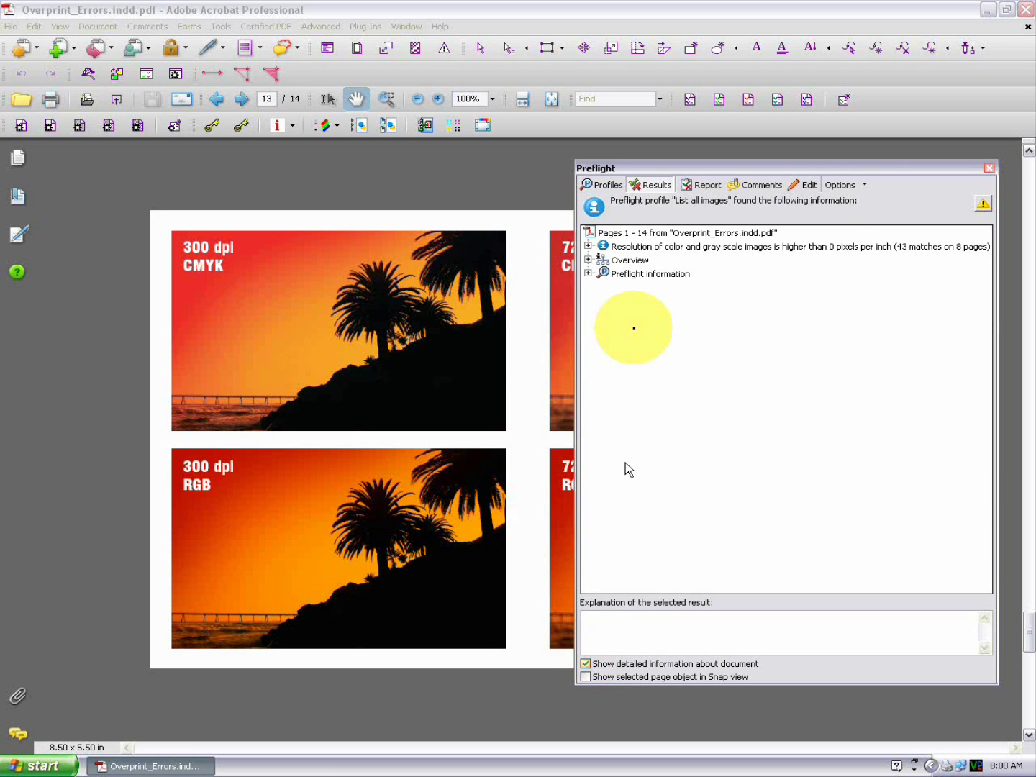
Step: Expand the resolution results and highlight page 13's 71.99 ppi CMYK image, moving the panel aside
{"action": "left_click", "coordinate": [587, 247]}
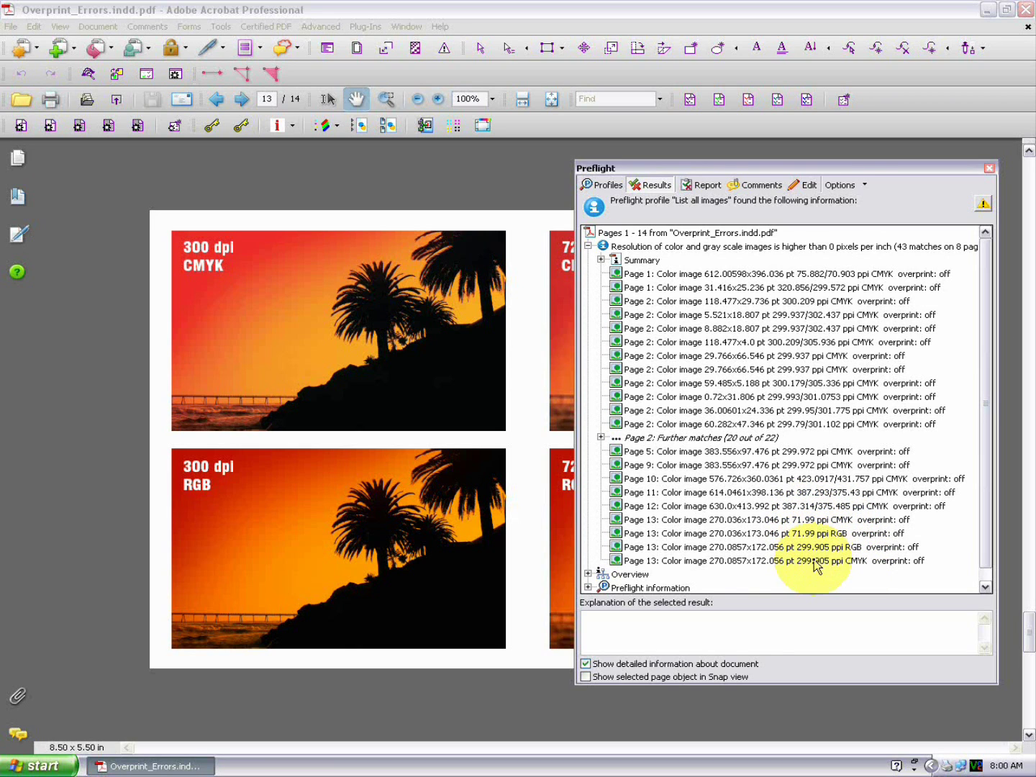
{"action": "left_click", "coordinate": [818, 521]}
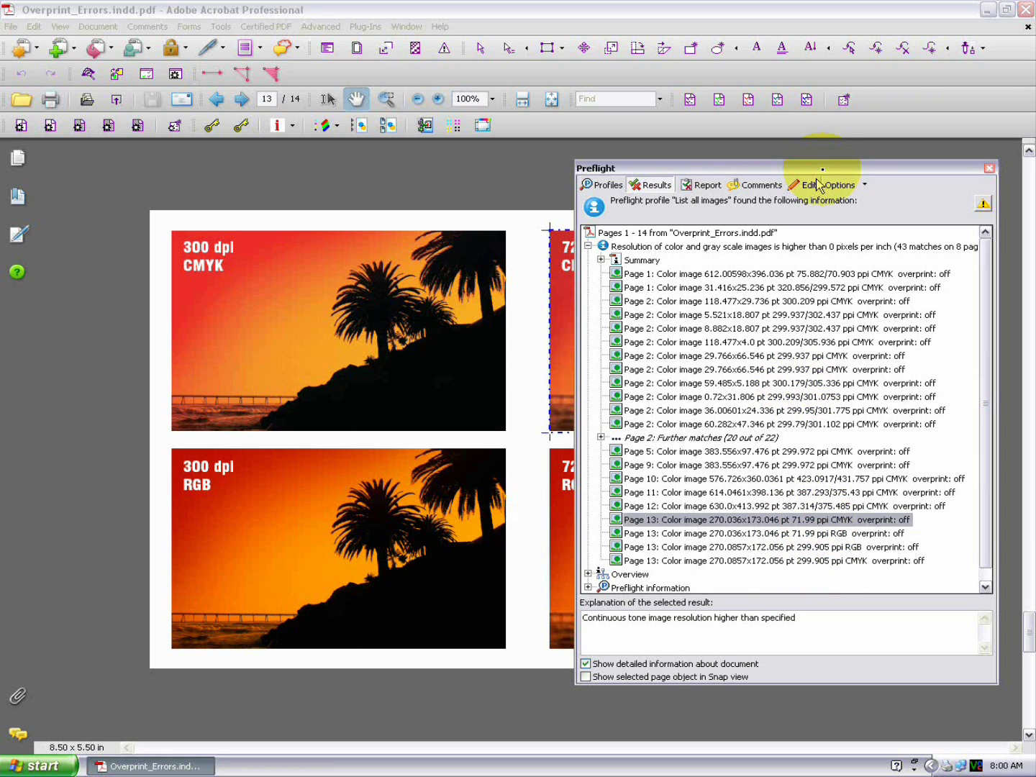
{"action": "left_click_drag", "start_coordinate": [806, 168], "coordinate": [302, 169]}
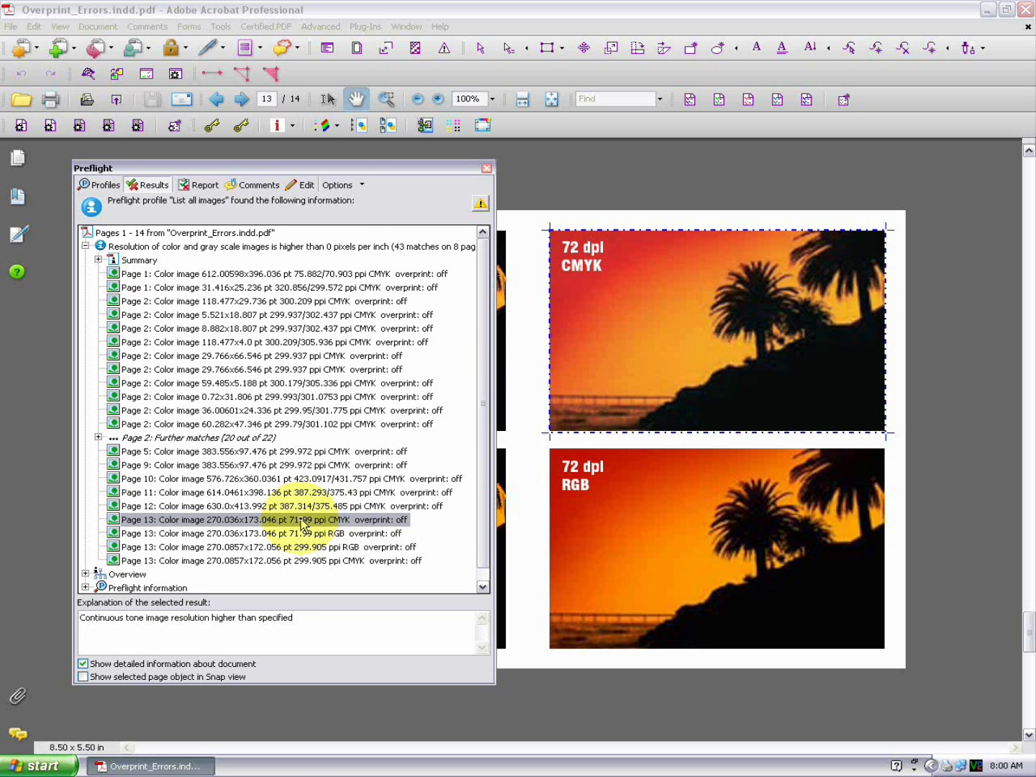
Step: Highlight page 13's 71.99 ppi RGB, 299.905 ppi RGB and 299.905 ppi CMYK images
{"action": "left_click", "coordinate": [353, 533]}
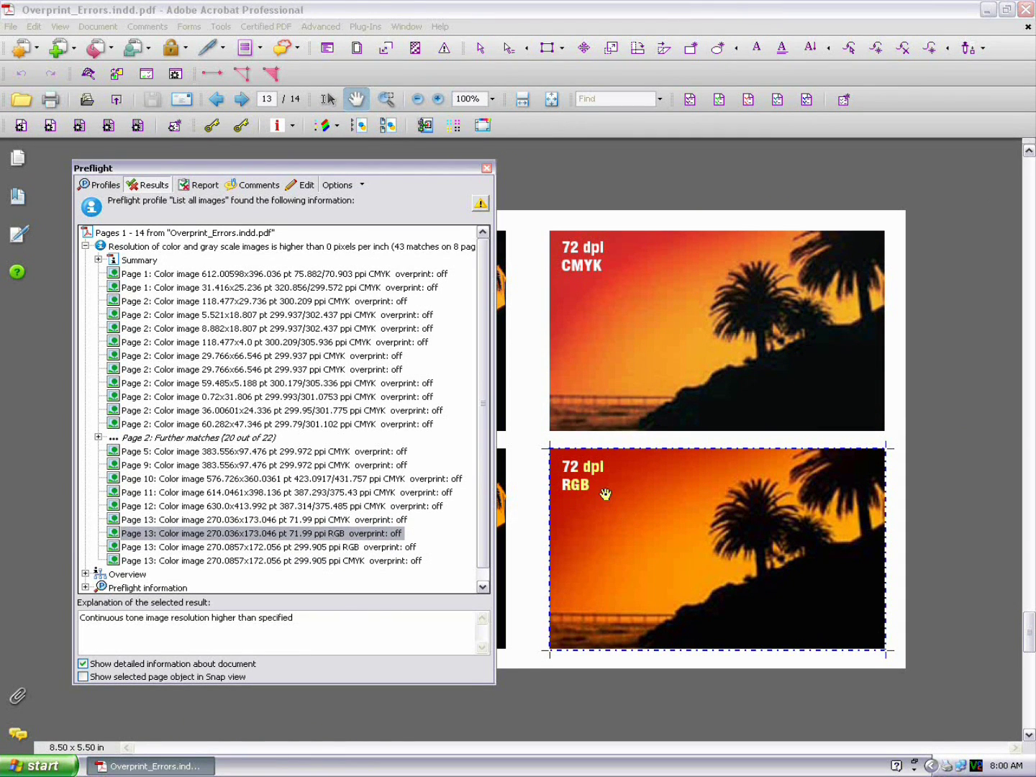
{"action": "left_click", "coordinate": [322, 548]}
{"action": "left_click_drag", "start_coordinate": [343, 169], "coordinate": [858, 185]}
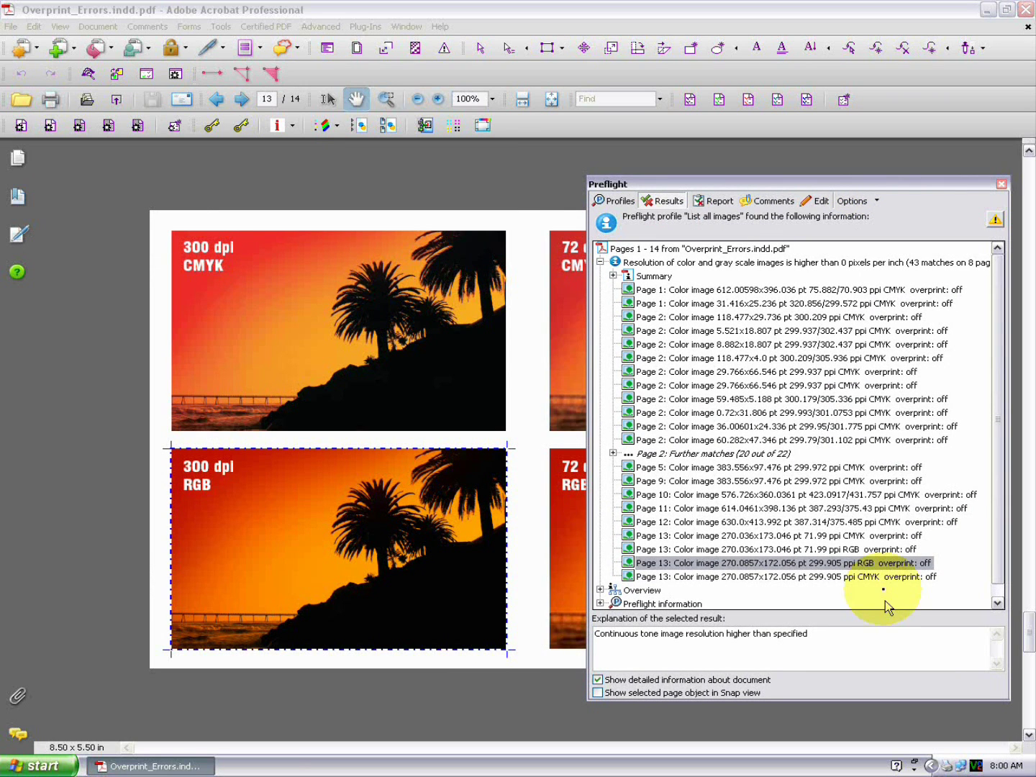
{"action": "left_click", "coordinate": [830, 576]}
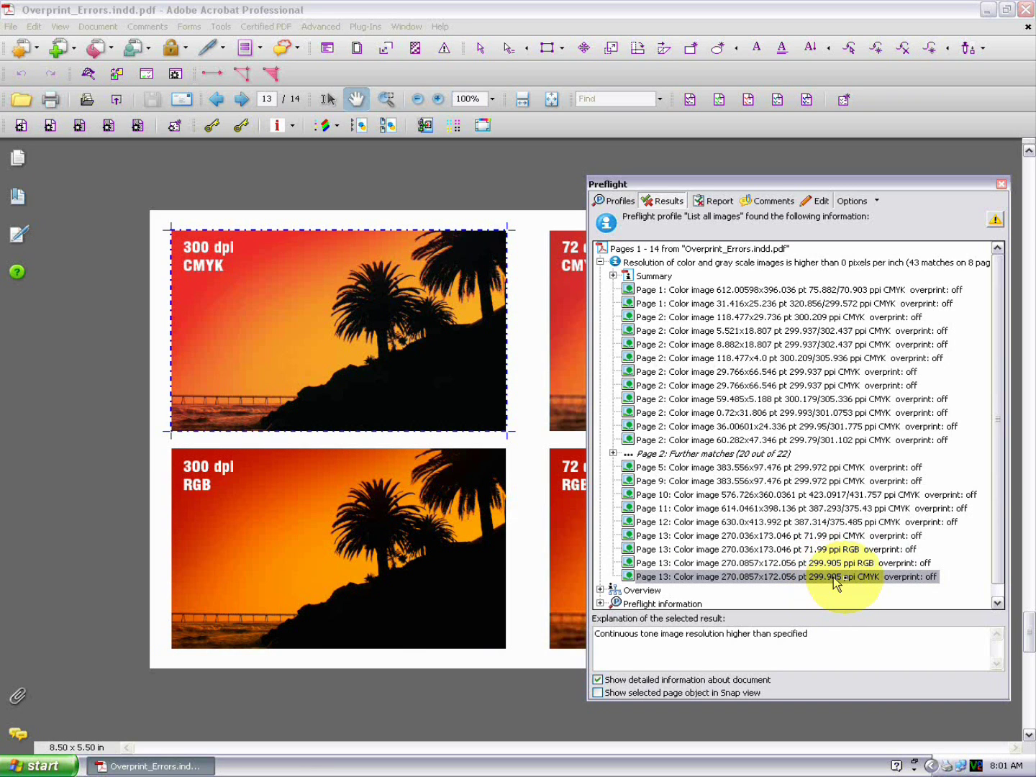